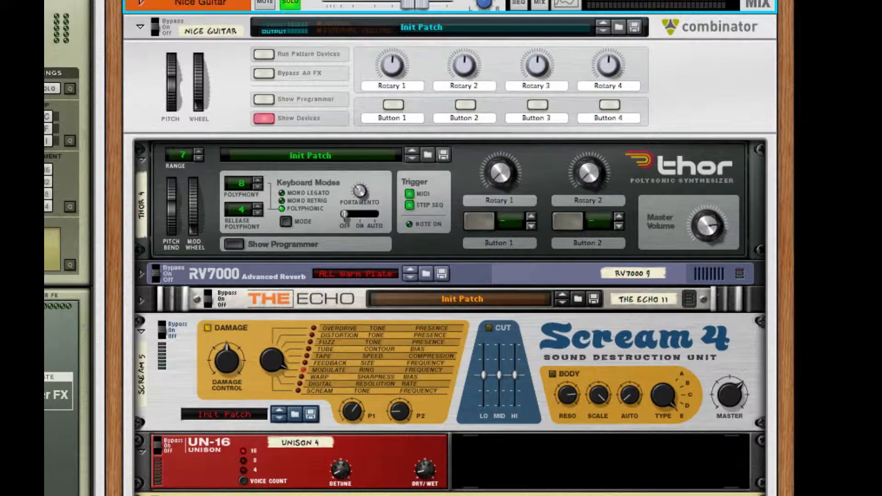
Play back the finished guitar patch and compare the Nice Guitar track with solo off and on
click(290, 4)
drag(251, 495, 251, 392)
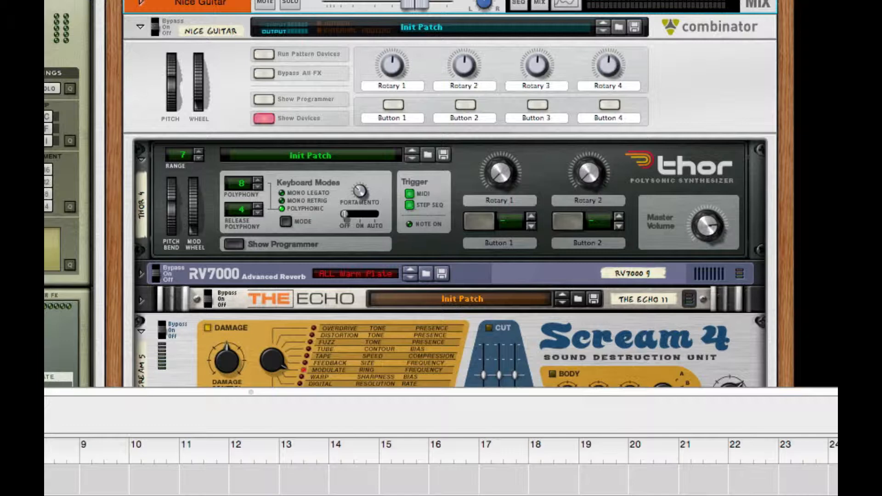
key(space)
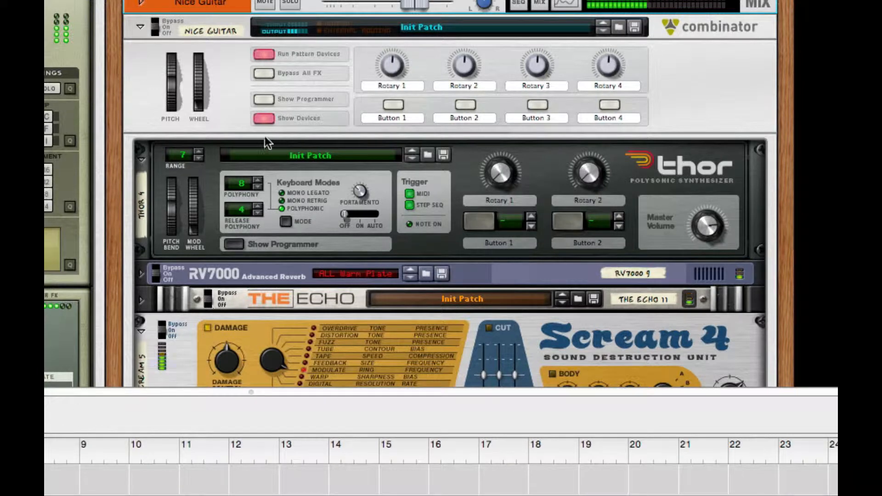
click(291, 4)
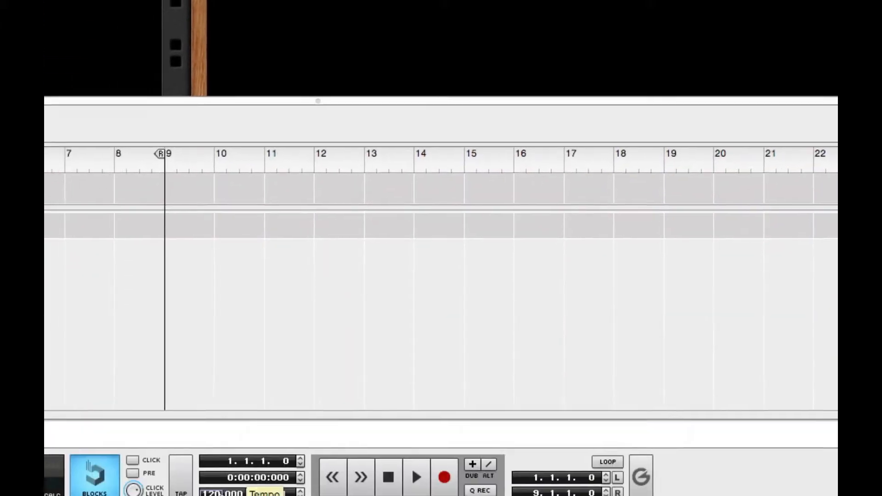
Set the song tempo to 100
double_click(229, 472)
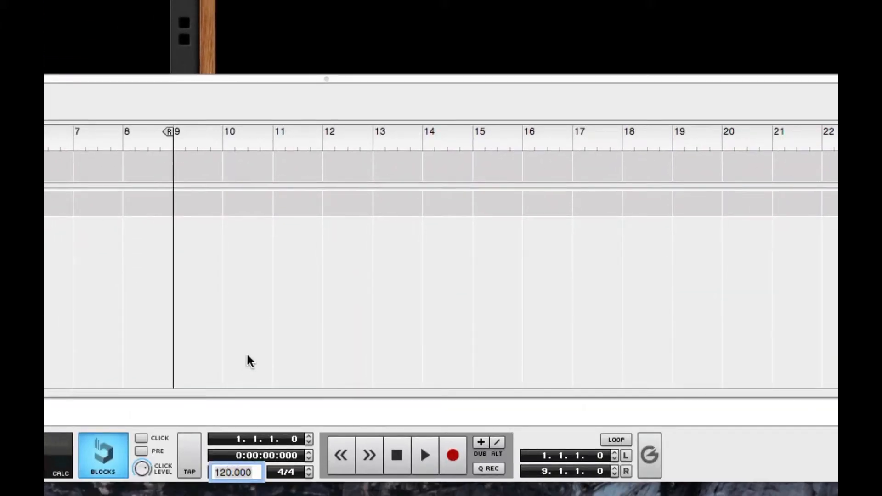
text(100)
key(Return)
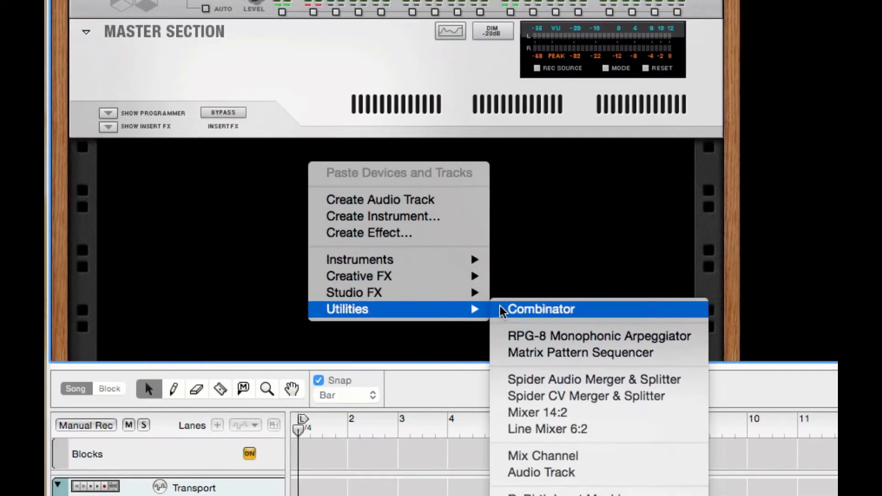
Create a Combinator in the rack and add a Thor synthesizer inside it
click(504, 312)
right_click(459, 305)
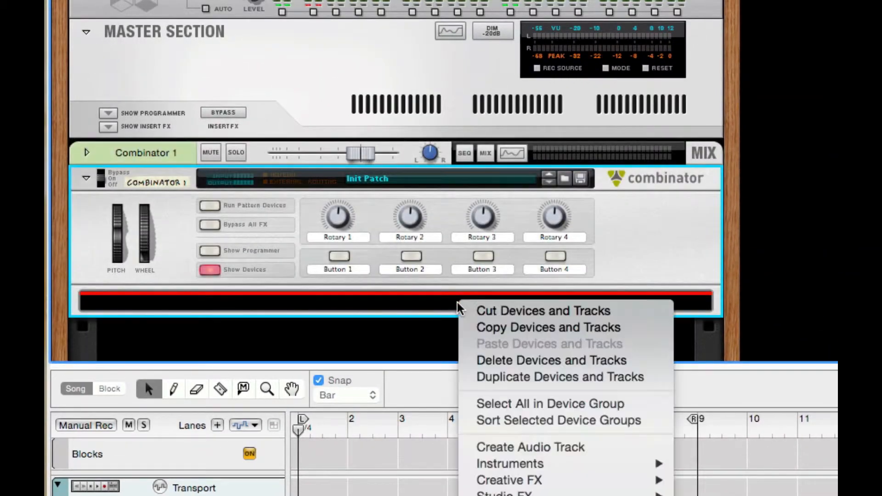
mouse_move(536, 464)
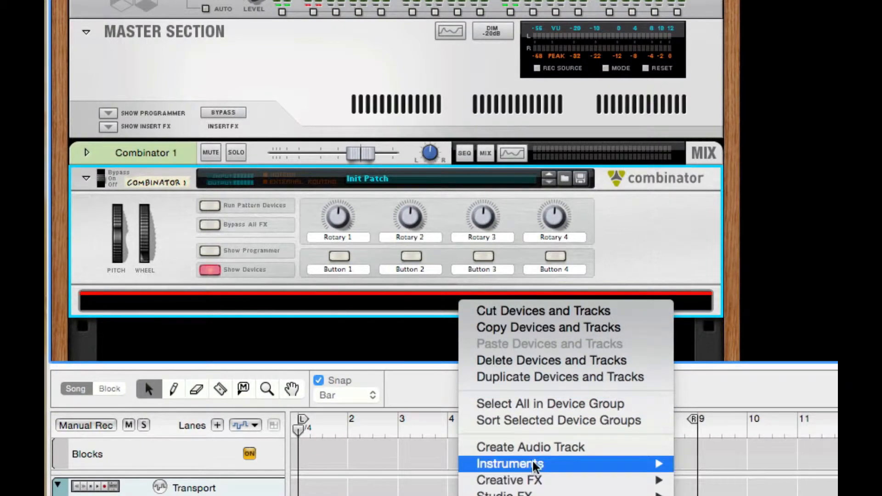
click(744, 494)
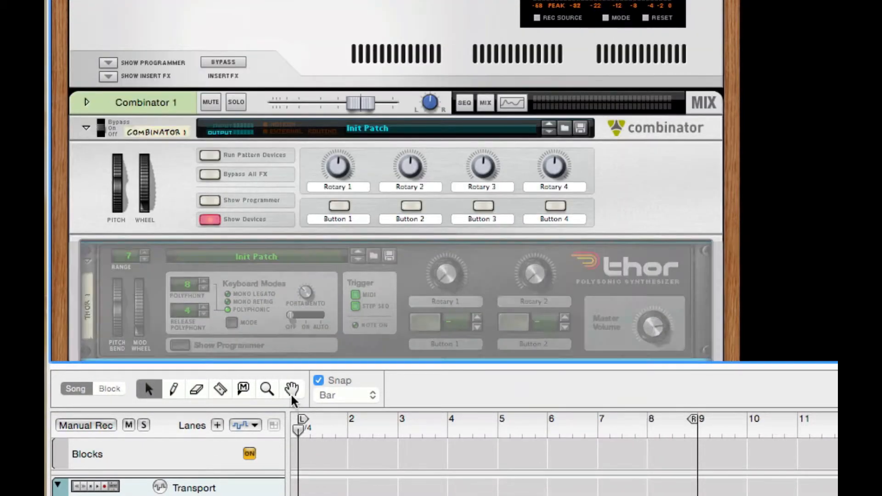
Show Thor's programmer and shrink the sequencer area so the rack has more room
click(191, 348)
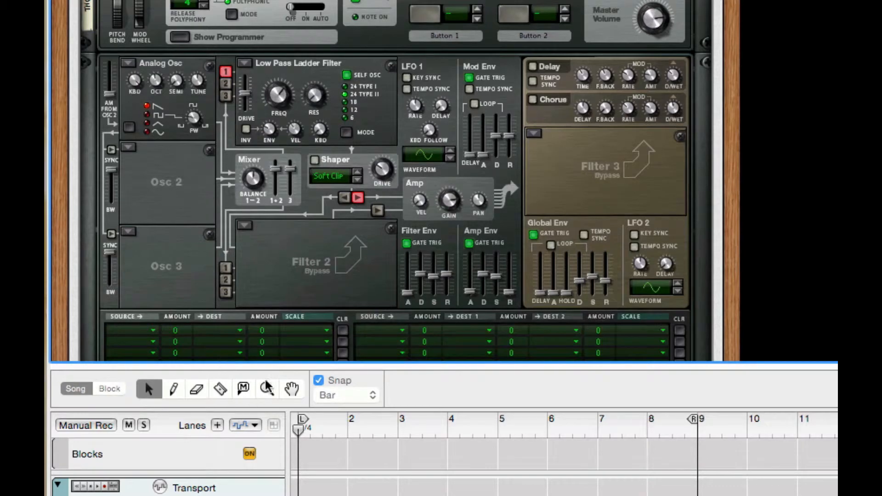
drag(269, 364, 269, 474)
scroll(339, 230, up, 2)
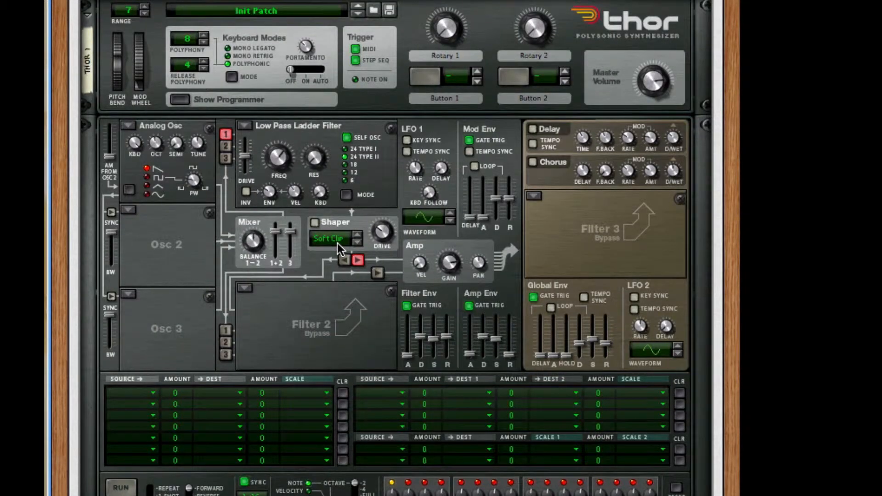
Set oscillator 1 to Phase Modulation with first wave 4 and a square wave as the second
click(127, 128)
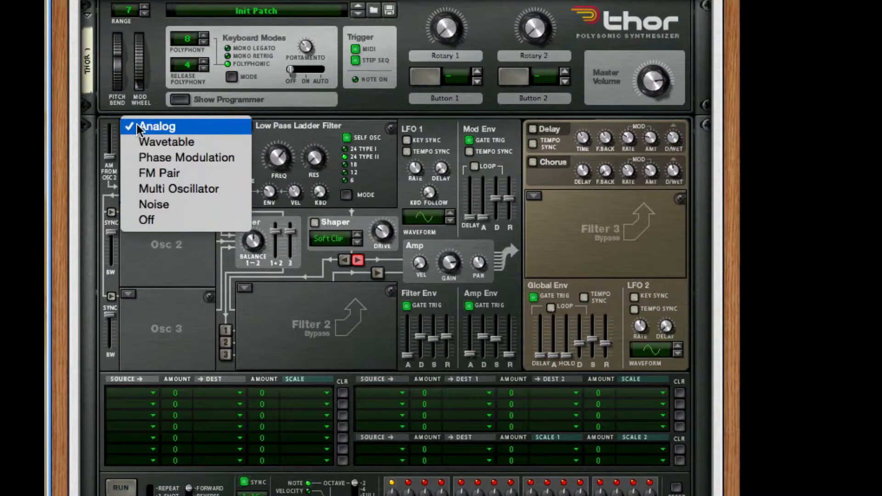
click(206, 158)
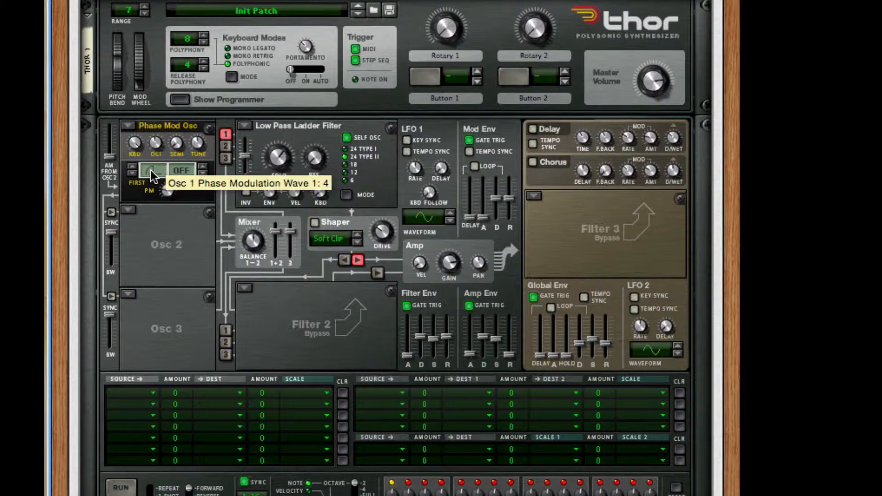
click(203, 167)
Route oscillators 2 and 3 to filter 1 and all three oscillators to filter 2
click(226, 145)
click(225, 158)
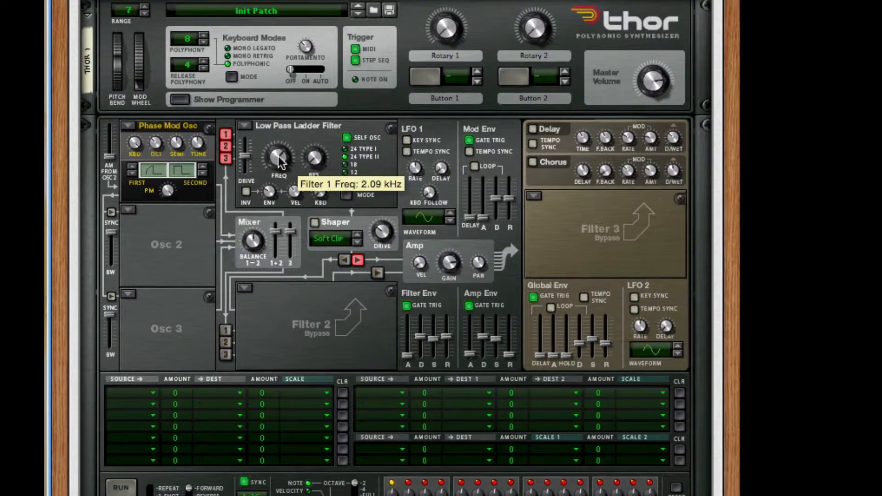
click(226, 329)
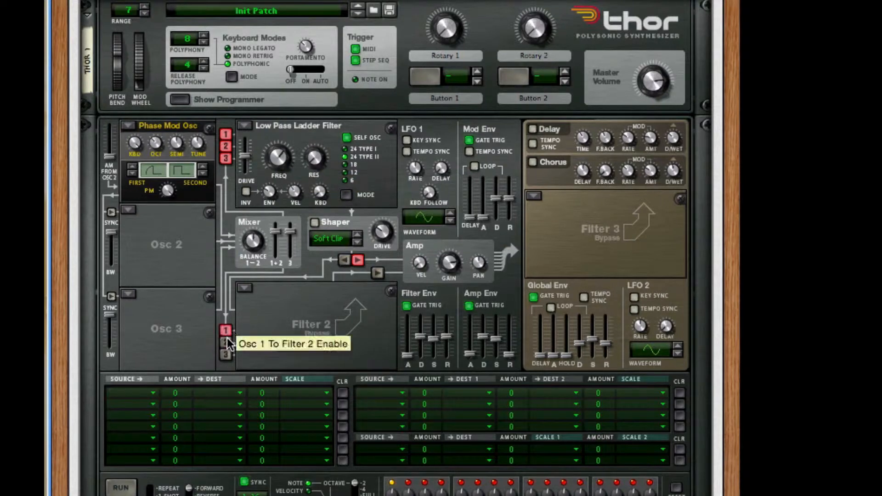
click(225, 342)
click(225, 355)
Set oscillator 2 to Wavetable with the Mixed Waves 1 table, adjusting its position and setting its semitone tuning to 6
click(128, 210)
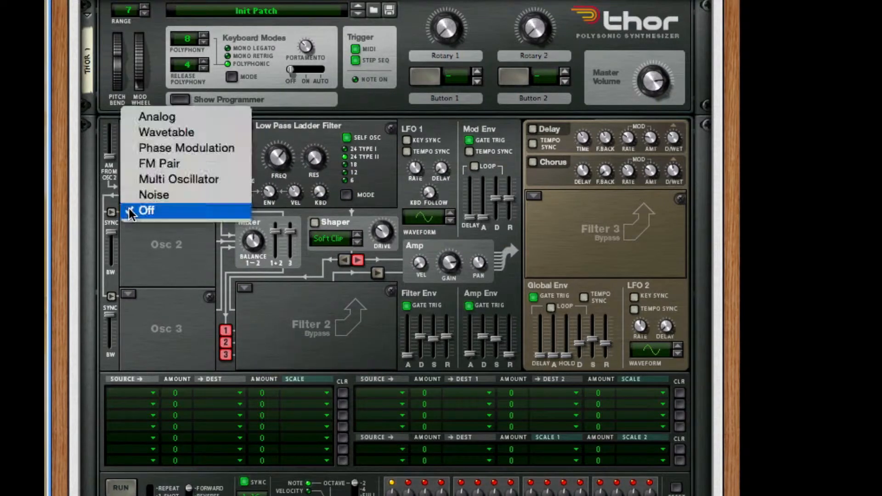
click(206, 126)
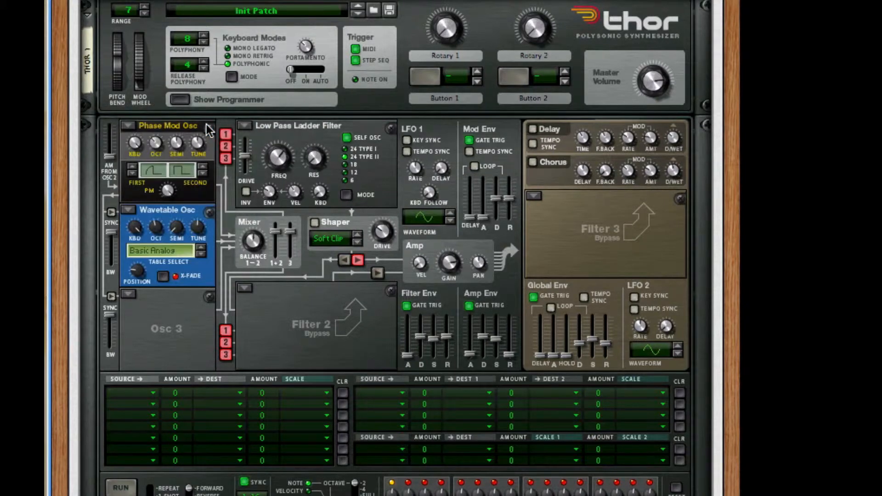
click(174, 250)
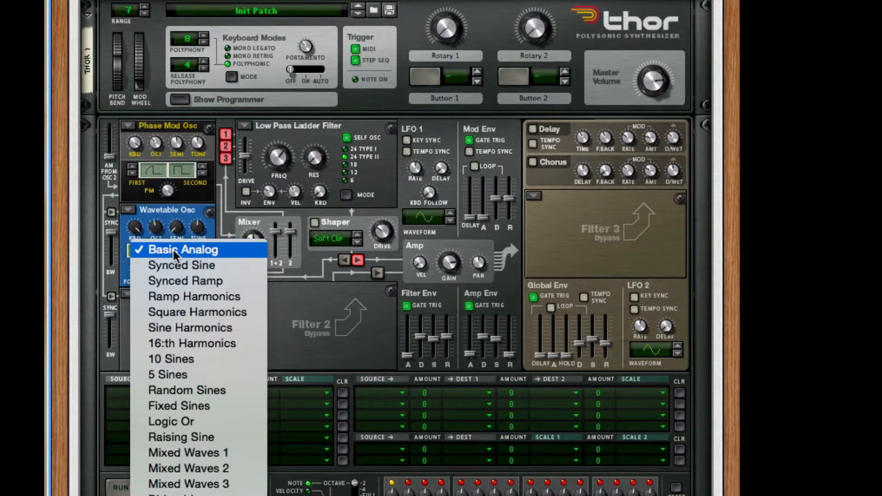
click(184, 452)
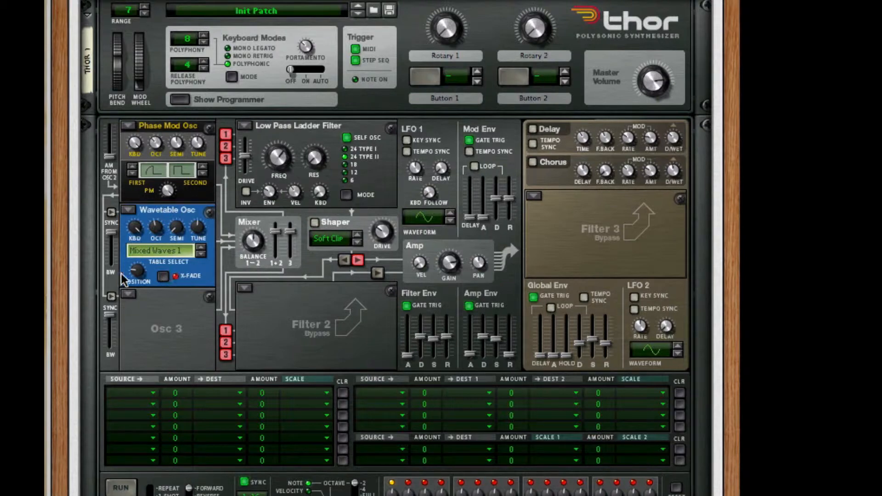
drag(140, 266, 163, 128)
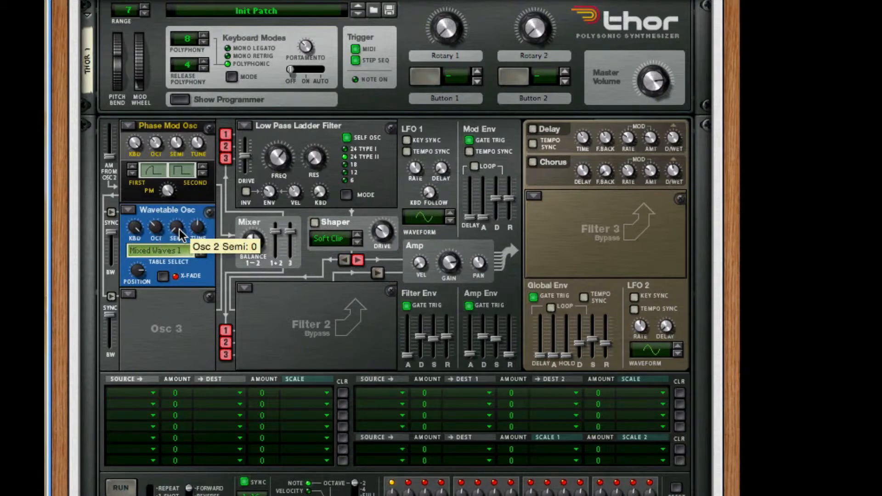
drag(180, 235, 189, 95)
Enable sync for oscillator 2 and raise the AM from Osc 2 amount on oscillator 1
click(133, 292)
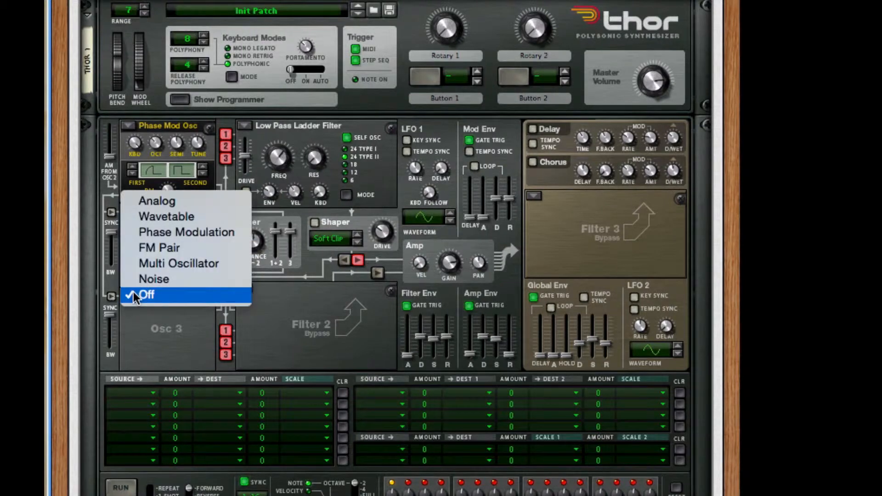
click(271, 256)
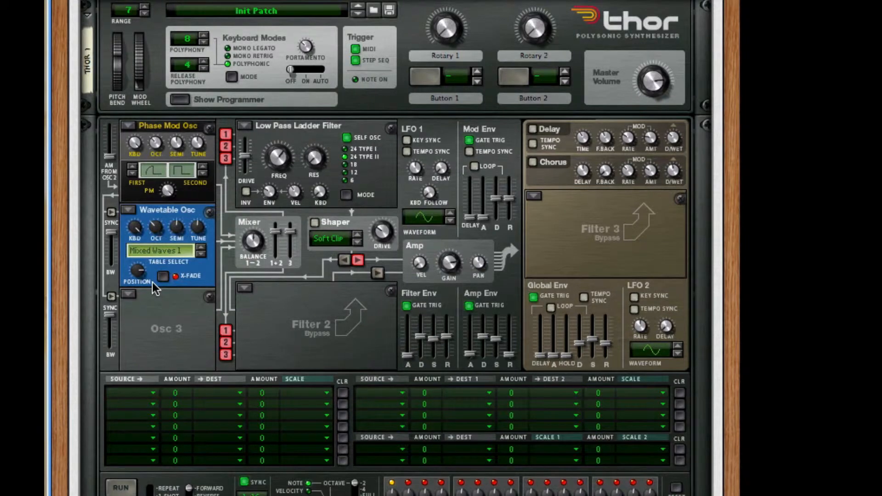
click(111, 212)
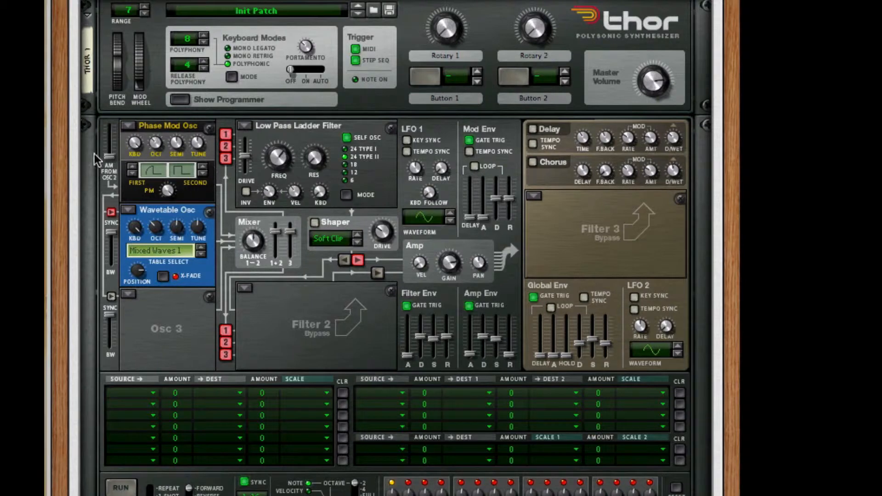
drag(109, 156, 112, 152)
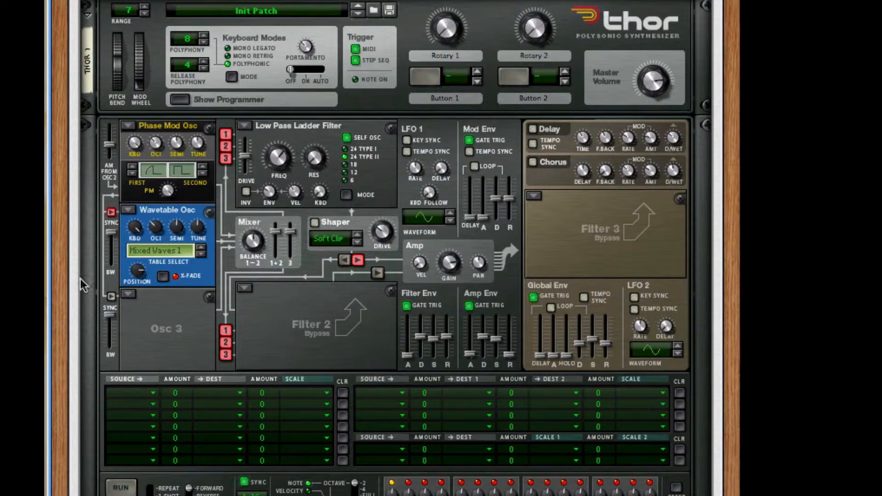
Set oscillator 3 to FM Pair with an FM amount of about 121 and adjust oscillator 1's PM amount
click(131, 295)
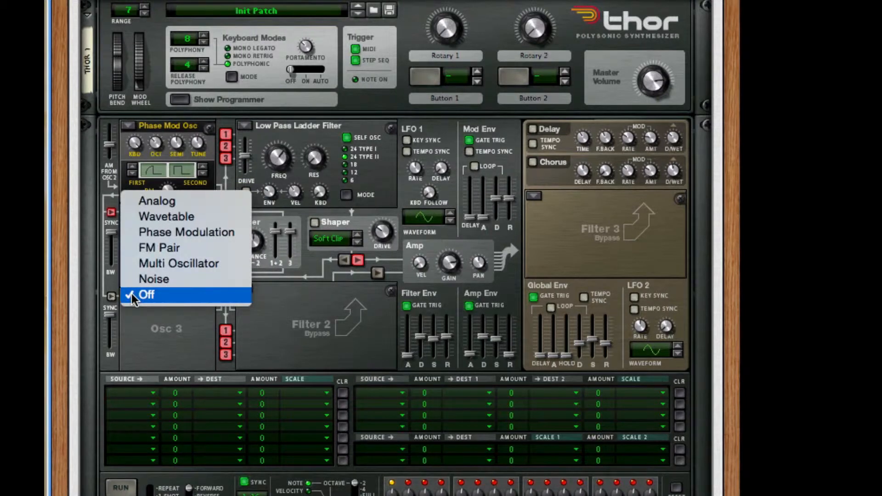
click(174, 246)
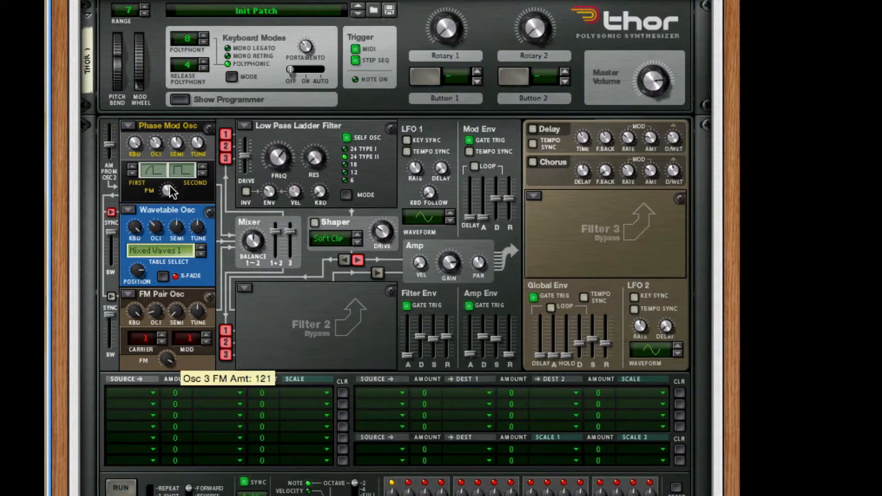
drag(170, 186, 169, 191)
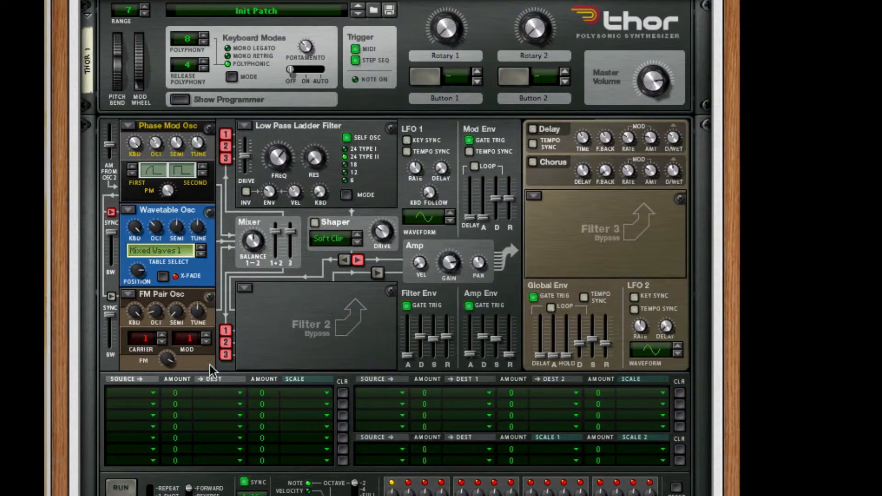
drag(172, 368, 173, 365)
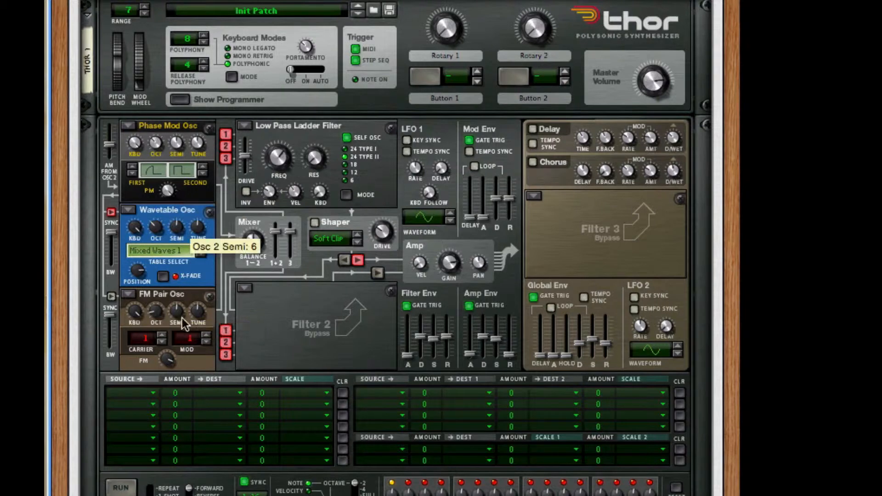
Set oscillator 3's carrier to 14 and its modulator to 10
click(159, 332)
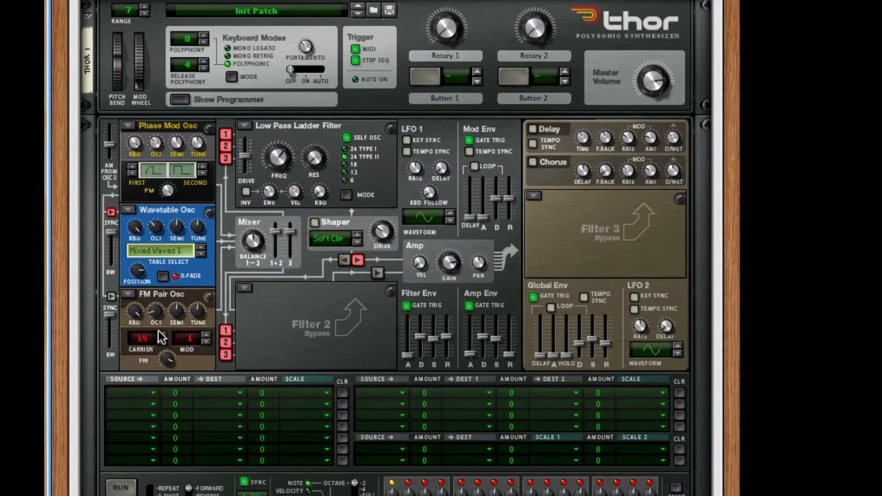
click(206, 332)
click(206, 333)
click(206, 333)
Raise the Low Pass Ladder Filter's frequency and load a State Variable filter into the Filter 2 slot
drag(283, 161, 285, 116)
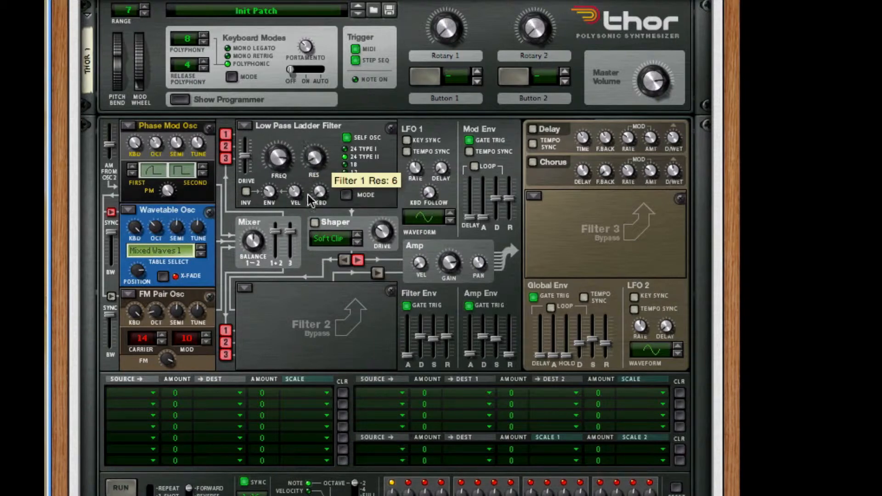
click(245, 288)
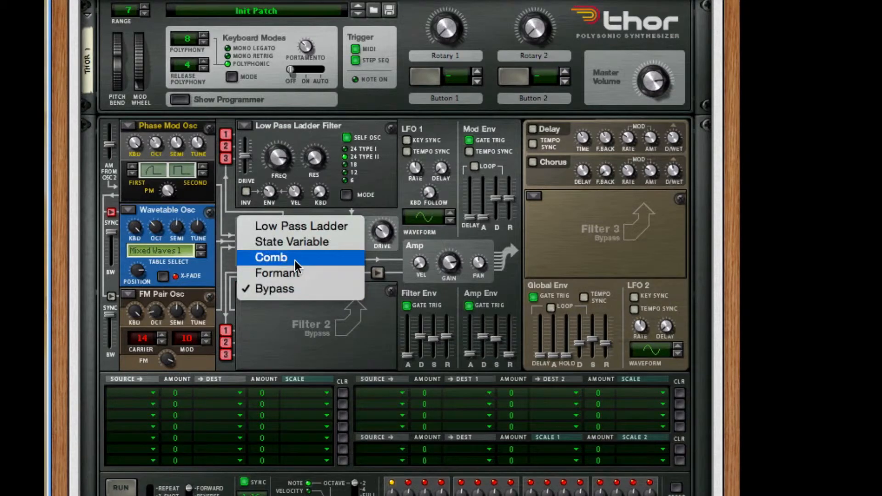
click(293, 243)
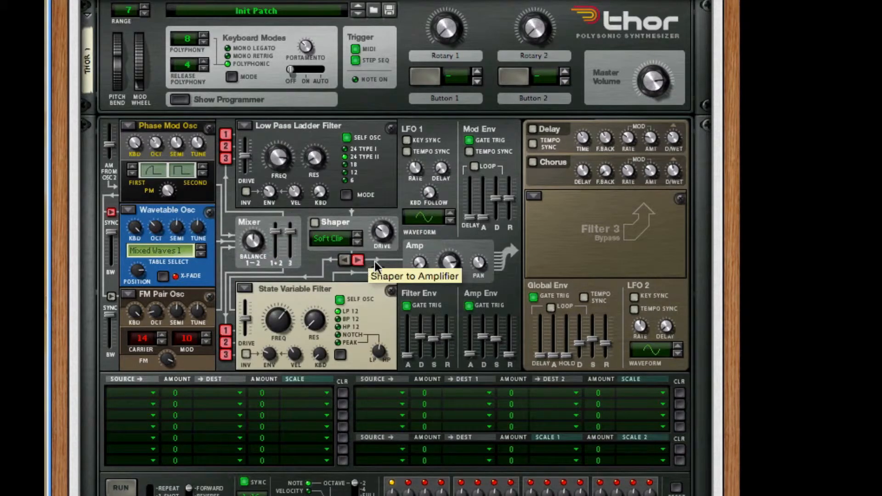
Route the shaper output into filter 2 and send filter 2 to the amplifier
click(345, 260)
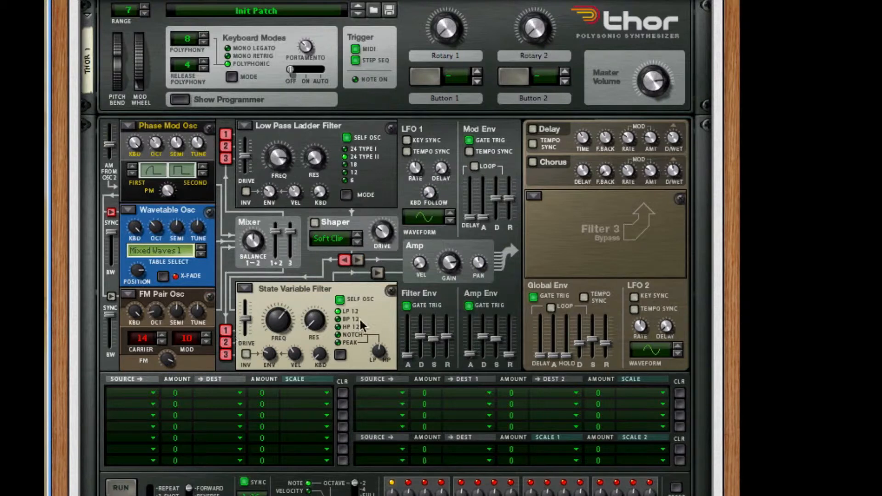
click(377, 273)
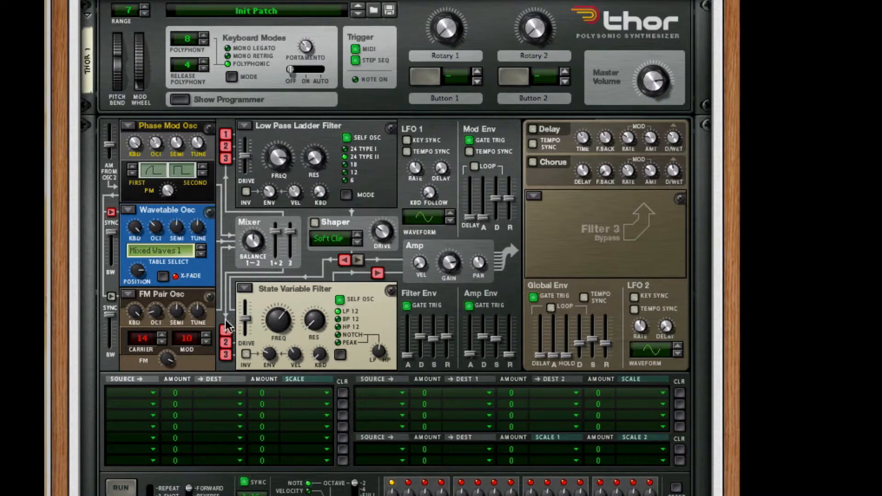
Tune the State Variable filter in BP 12 mode with a lower frequency and higher resonance and drive
drag(278, 321, 275, 398)
drag(325, 230, 329, 202)
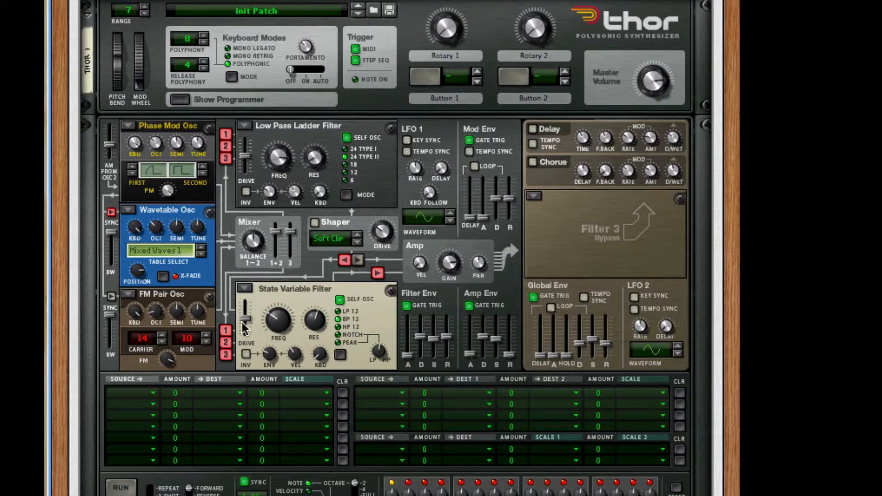
drag(243, 323, 244, 312)
mouse_move(287, 317)
Raise the amp envelope's decay and set its sustain to 0.0 dB
drag(486, 344, 494, 280)
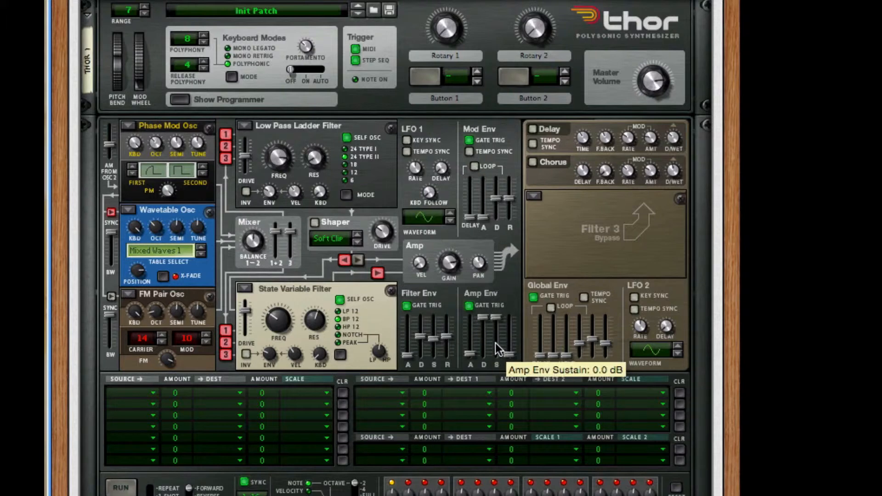
Adjust Thor's amp envelope attack, fold its programmer, and add an RV7000 Advanced Reverb after it in the Combinator
drag(473, 354, 474, 356)
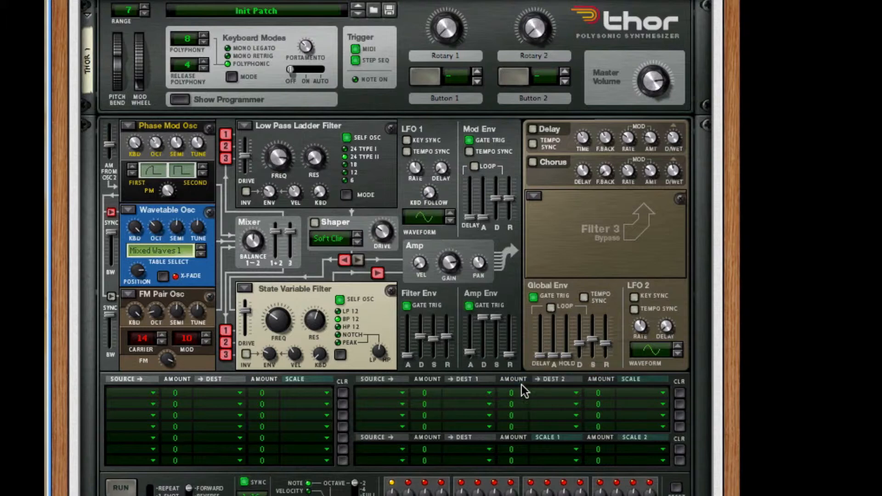
click(178, 100)
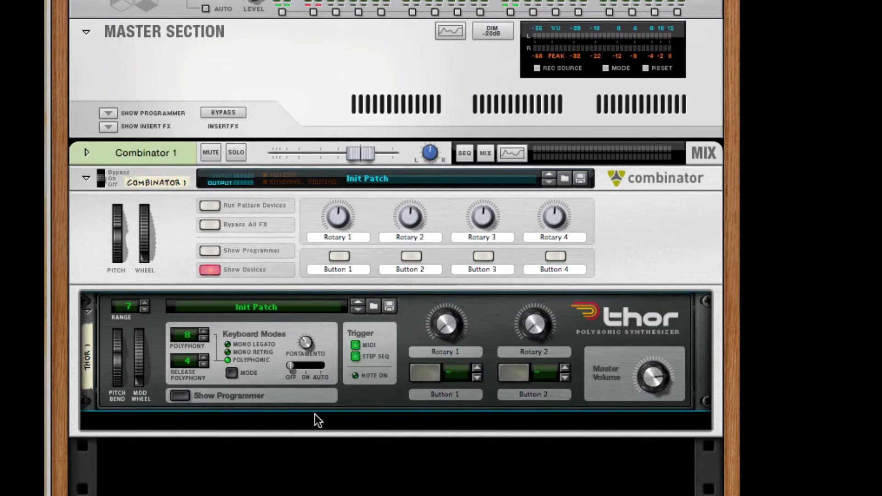
right_click(373, 394)
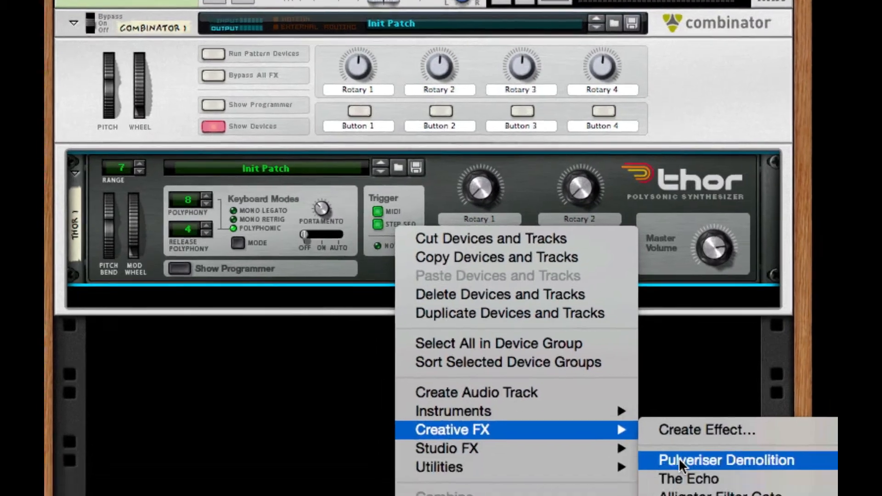
mouse_move(578, 427)
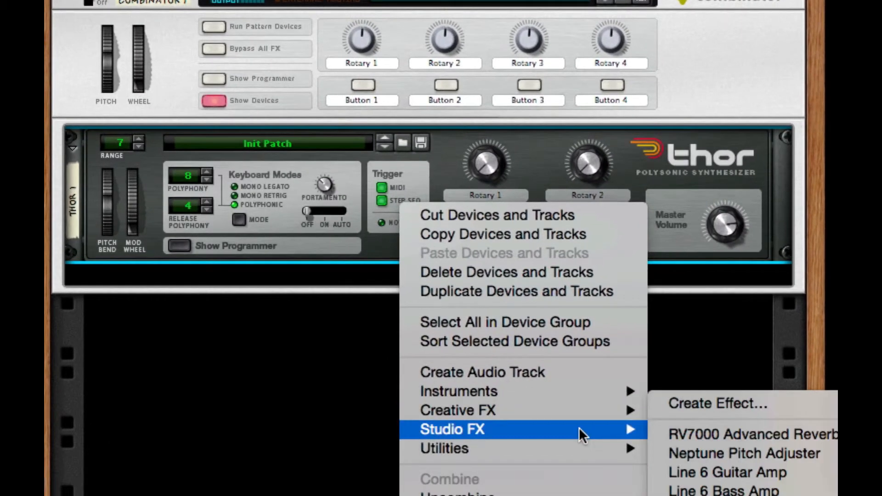
click(721, 437)
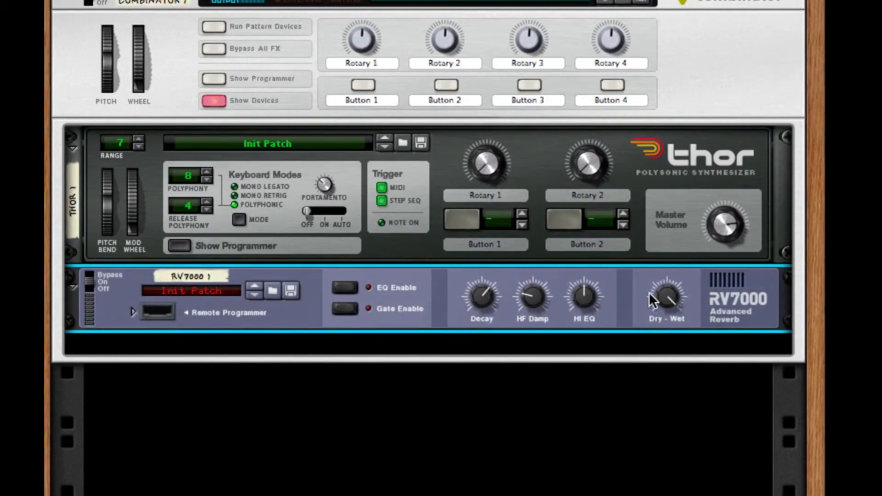
Load the ALL Warm Plate.rv7 patch from the Reason Factory Sound Bank into the RV7000
click(273, 291)
scroll(461, 203, down, 3)
scroll(462, 202, down, 5)
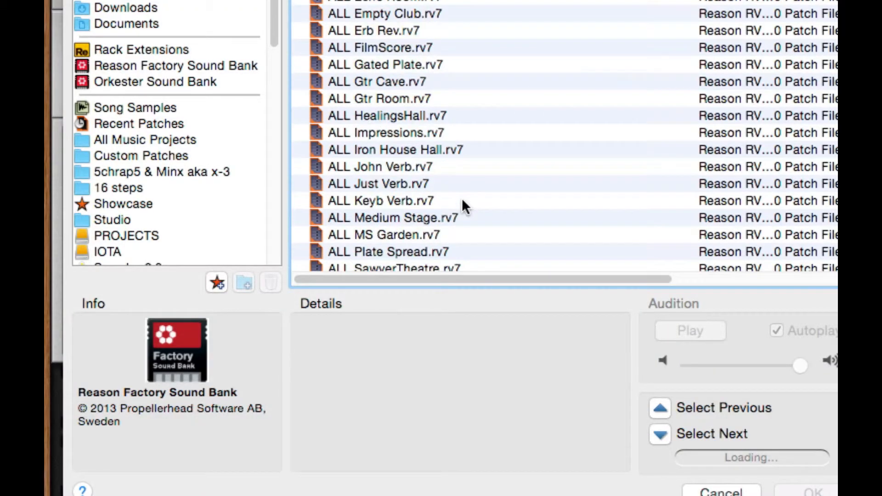
click(421, 230)
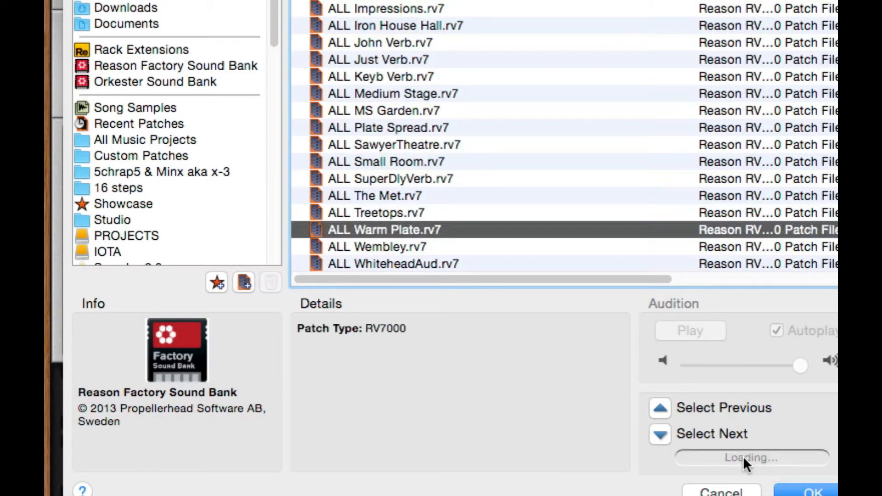
click(810, 490)
Lower the RV7000's decay, dry/wet mix and HI EQ, and fold the reverb device
drag(475, 299, 457, 440)
drag(674, 295, 643, 495)
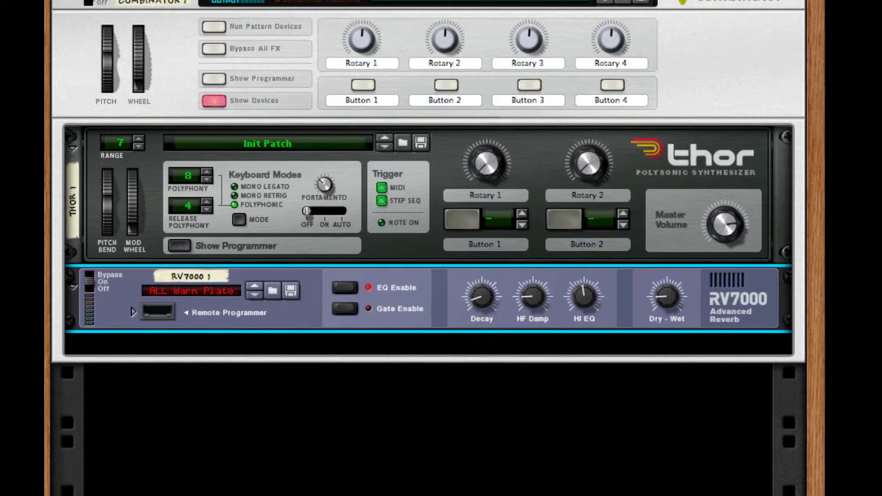
drag(575, 299, 589, 395)
click(73, 286)
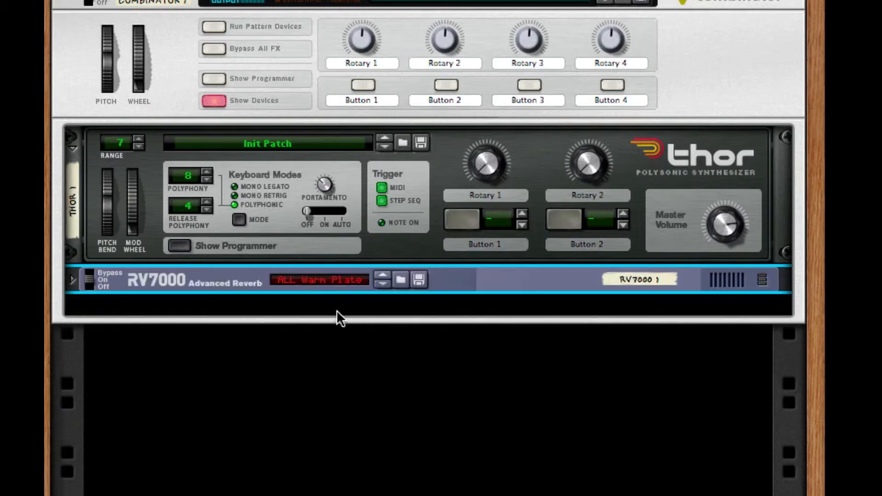
Add a Scream 4 distortion unit after the RV7000 in the Combinator
right_click(434, 288)
mouse_move(558, 480)
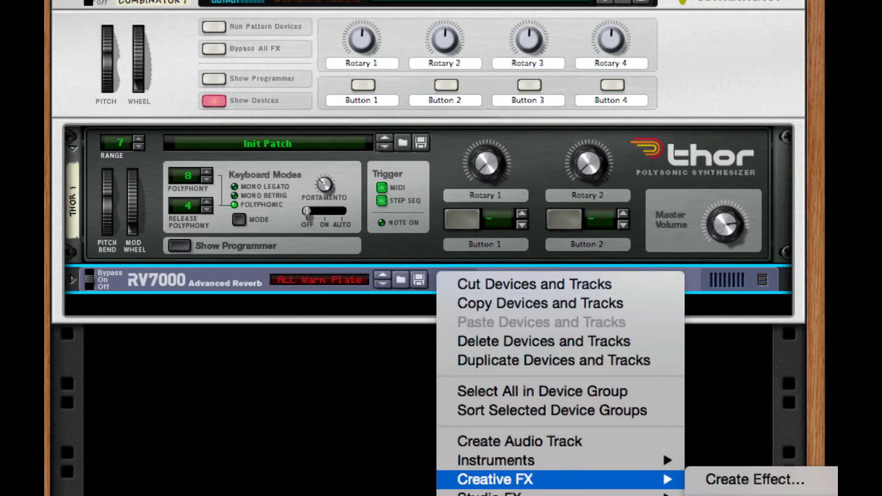
click(753, 495)
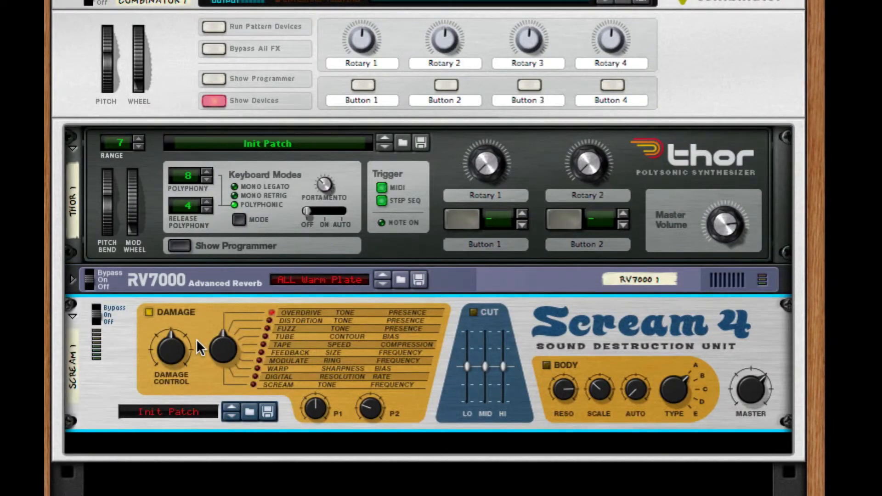
Set the Scream 4 damage type to Modulate with P1 raised and P2 lowered to about 21, and fold the device
drag(234, 354, 233, 185)
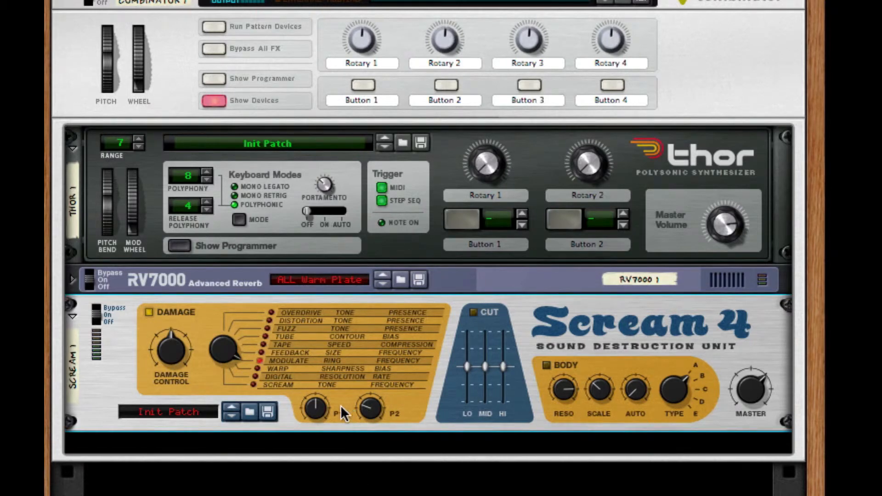
mouse_move(318, 375)
mouse_down()
mouse_move(318, 348)
mouse_move(318, 372)
mouse_up()
drag(371, 404, 372, 423)
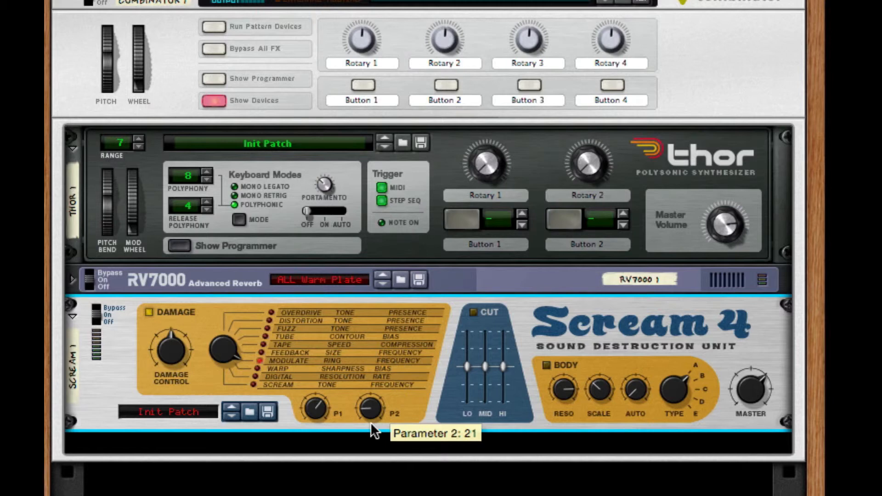
drag(371, 424, 373, 436)
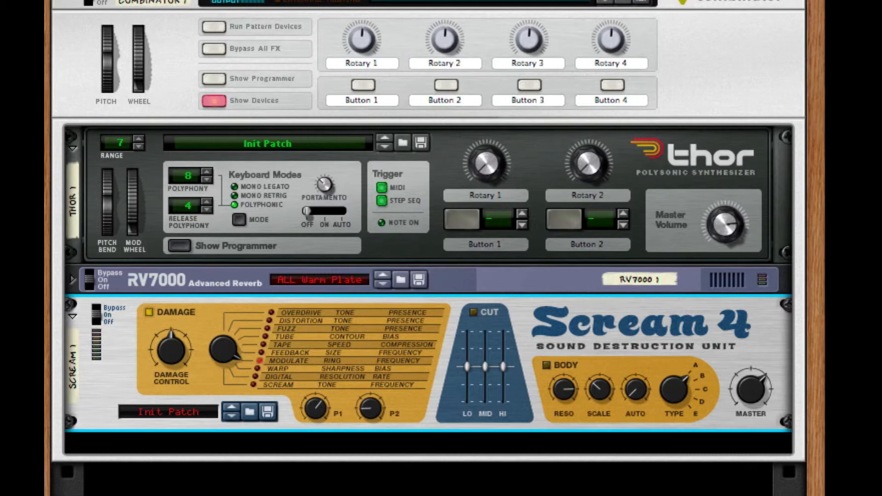
click(65, 314)
Add a UN-16 Unison after the Scream 4 and lower its detune and dry/wet amounts
right_click(153, 310)
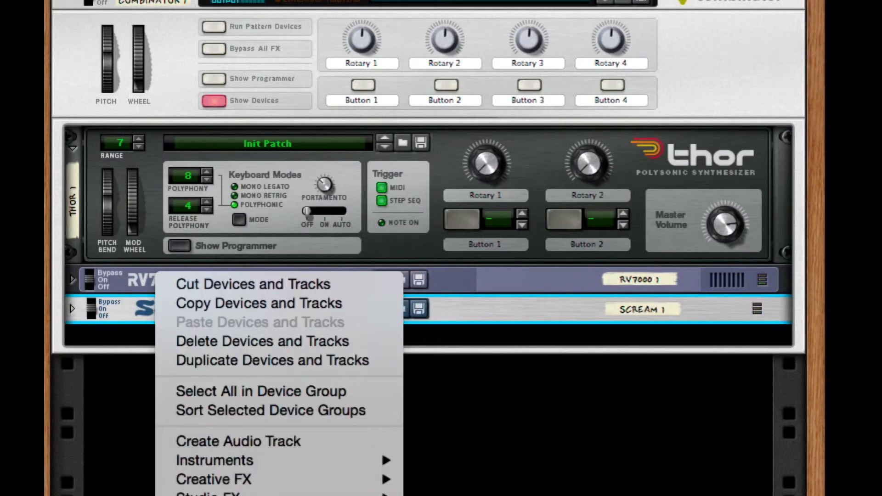
mouse_move(275, 494)
click(464, 495)
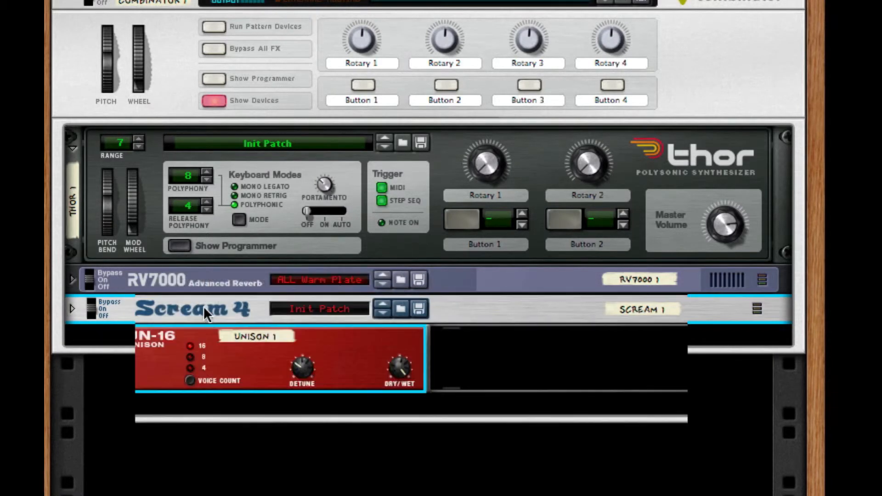
drag(309, 376, 309, 414)
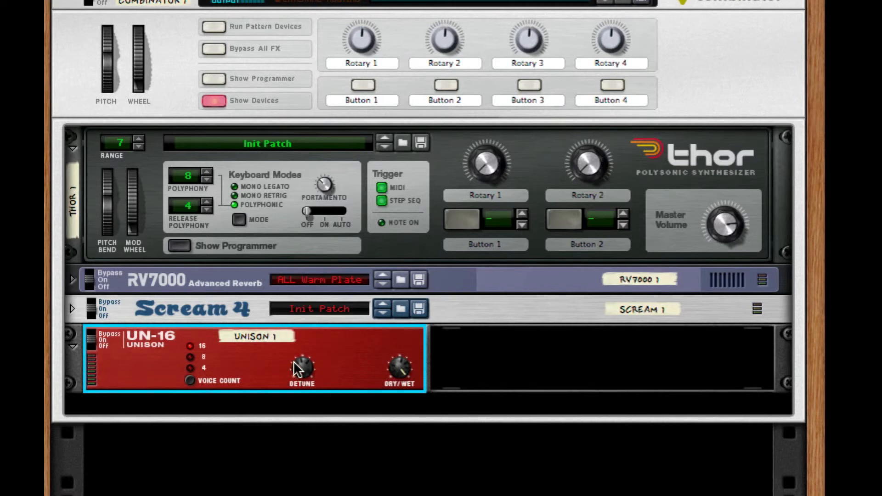
drag(294, 362, 295, 376)
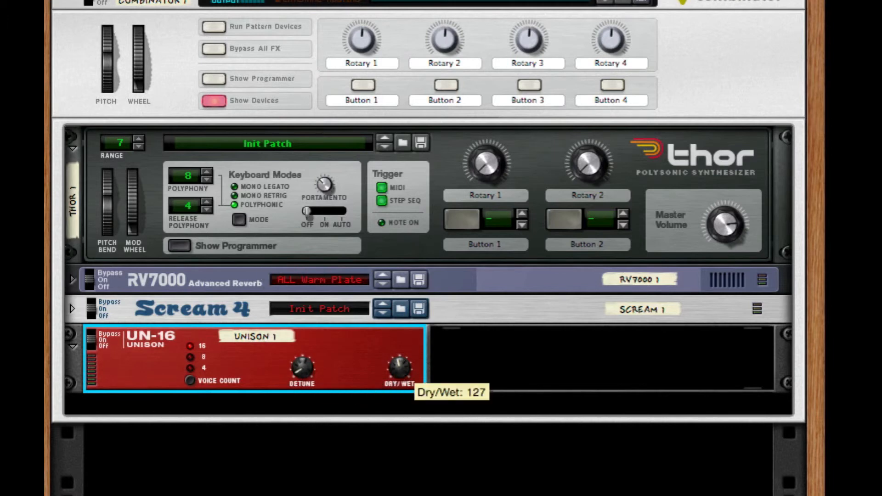
drag(399, 372, 399, 422)
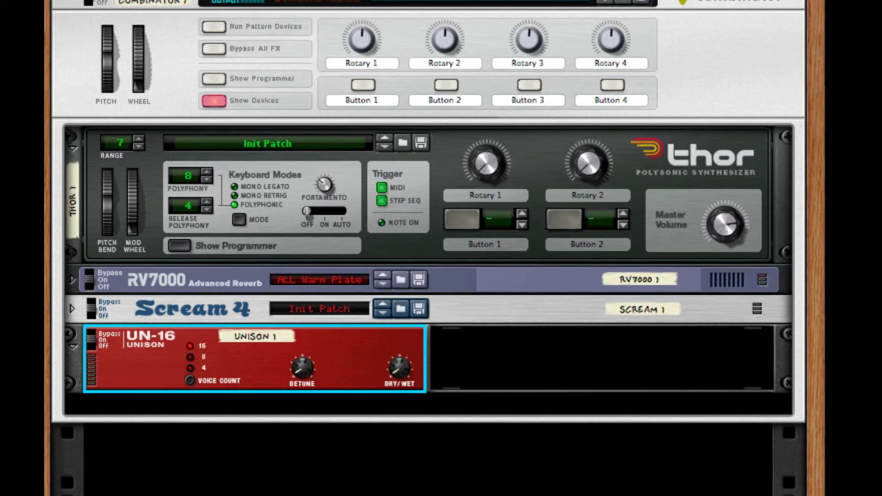
Add an MClass Maximizer after the UN-16 Unison in the Combinator
right_click(340, 349)
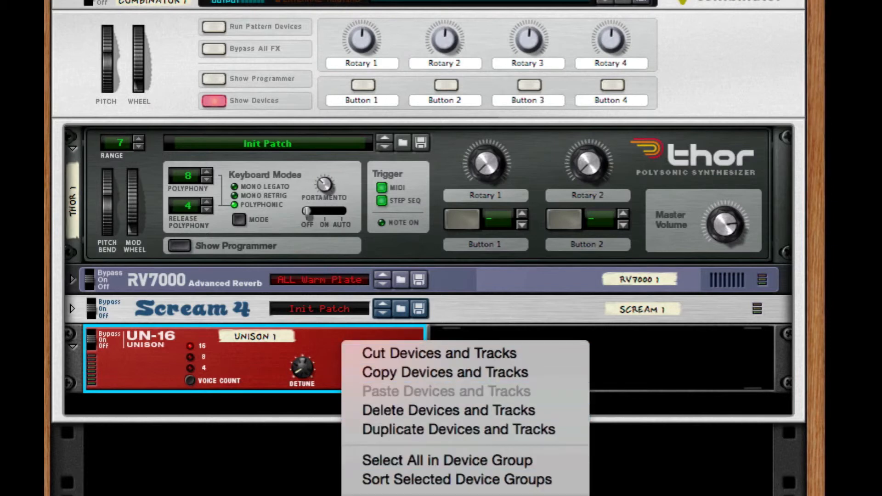
mouse_move(413, 495)
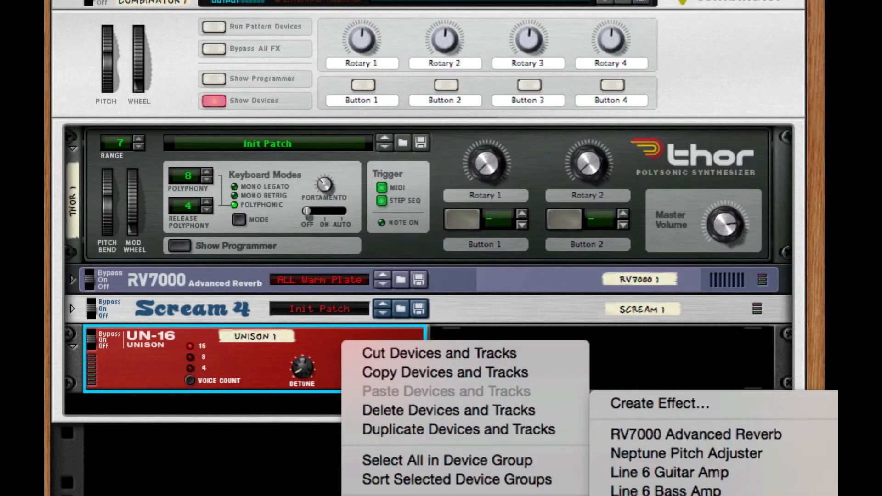
click(644, 495)
Turn off the Maximizer's limiter, set its release to Auto, and enable Soft Clip with the amount raised
click(292, 404)
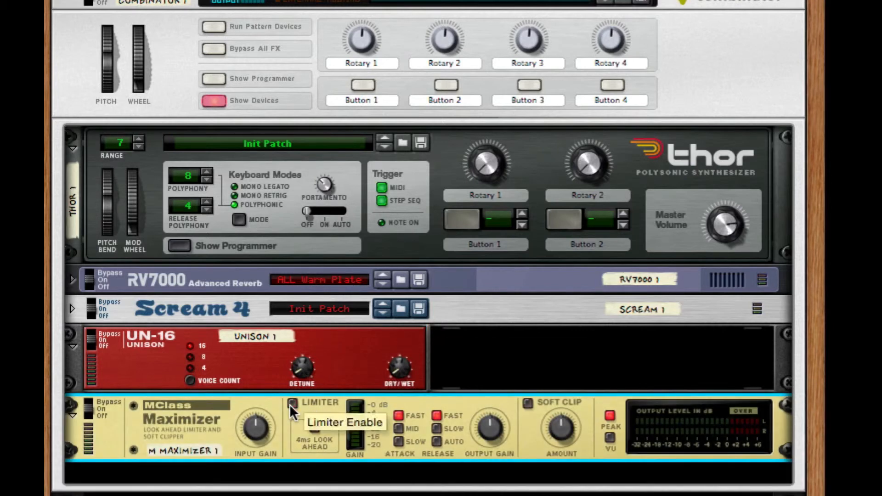
click(437, 441)
click(527, 403)
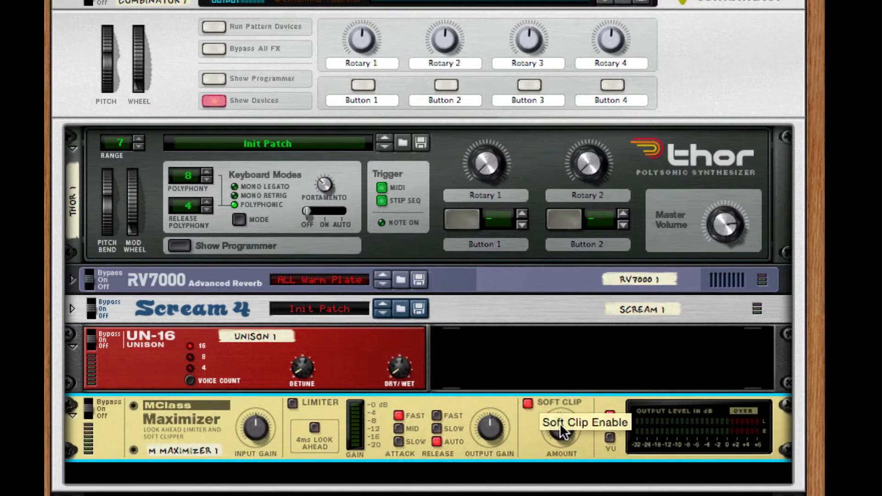
drag(561, 428, 568, 433)
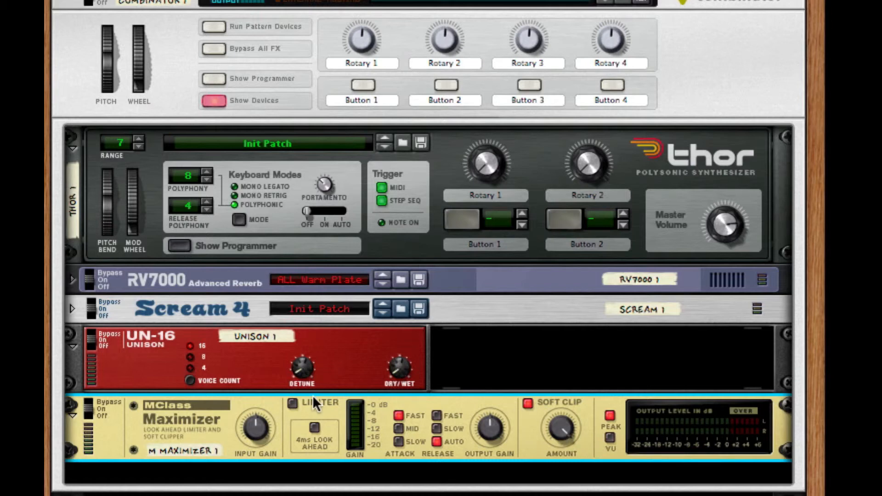
Raise the UN-16 Unison's detune and dry/wet amounts slightly
mouse_move(313, 361)
drag(305, 365, 307, 352)
drag(398, 364, 398, 340)
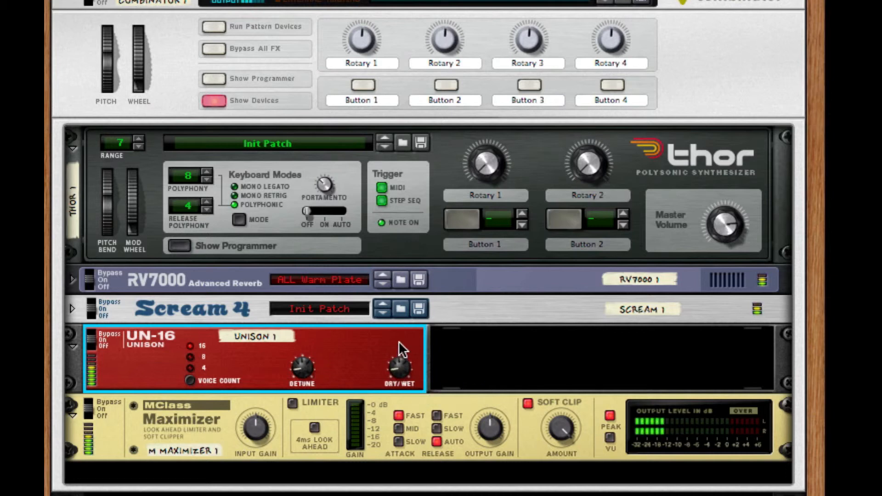